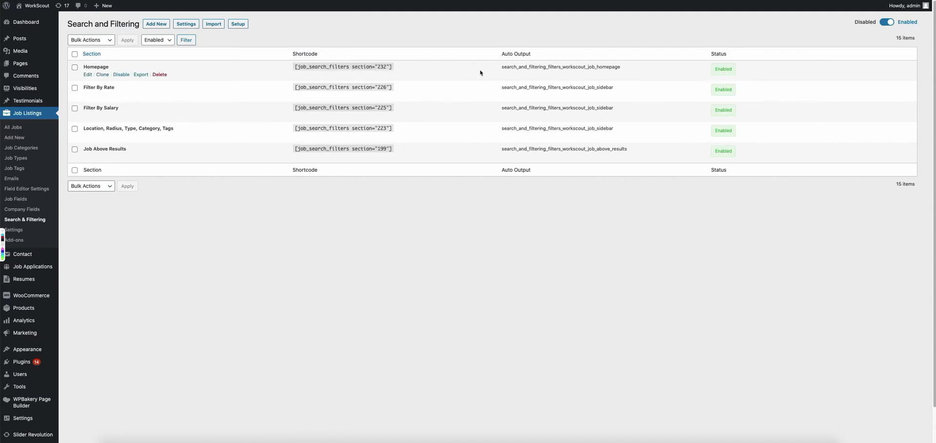
# Step: Review the Homepage section's auto output location and shortcode in the sections list
pyautogui.moveTo(503, 69); pyautogui.dragTo(620, 71)
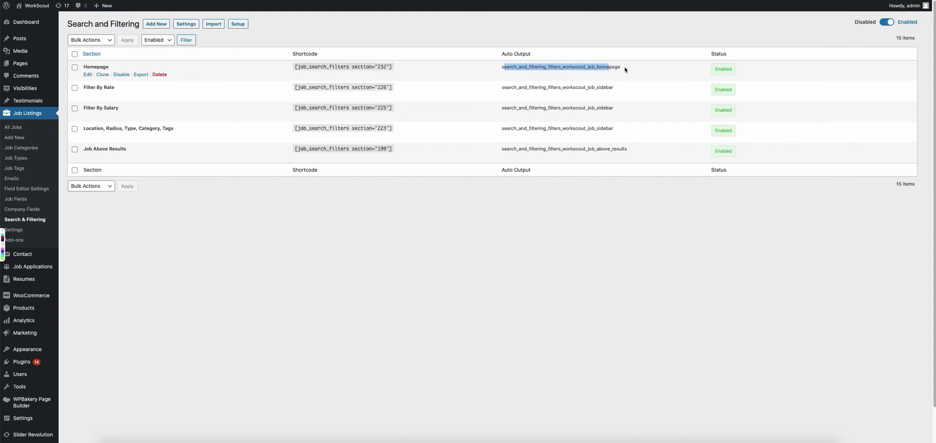
pyautogui.click(624, 68)
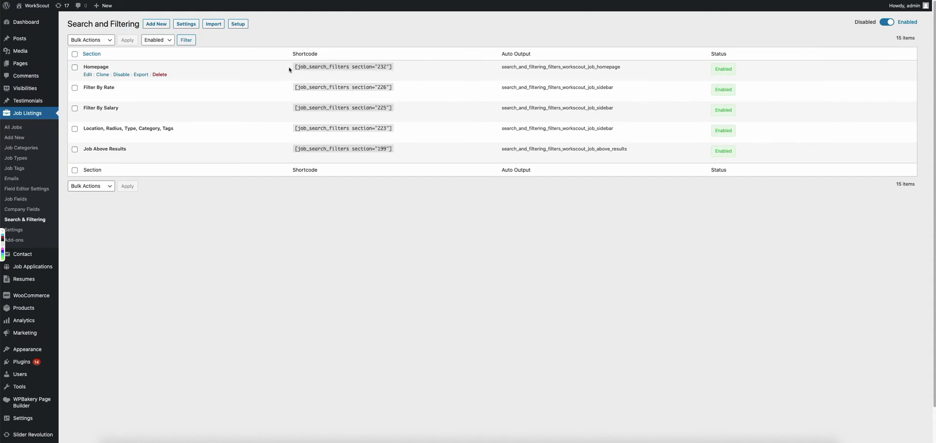
pyautogui.moveTo(290, 69); pyautogui.dragTo(397, 68)
pyautogui.click(399, 68)
# Step: Add a new search and filtering section labelled "Demo Section" and continue to its output settings
pyautogui.click(156, 25)
pyautogui.click(428, 117)
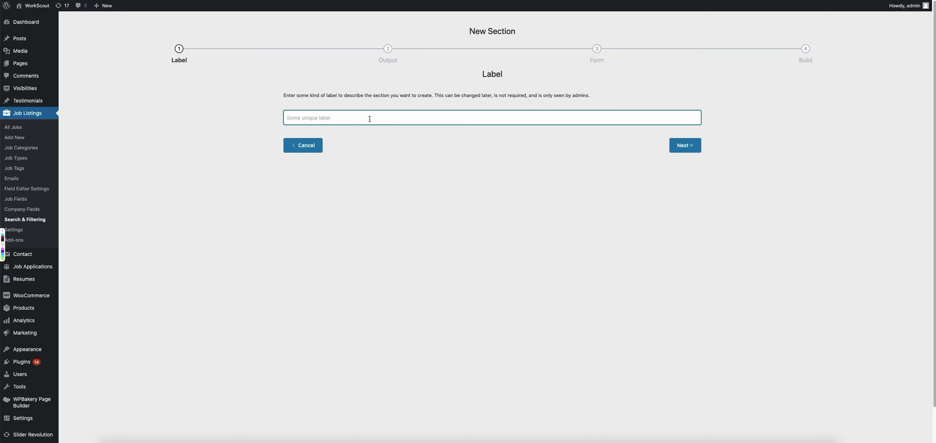
pyautogui.write('Demo Section')
pyautogui.press('Return')
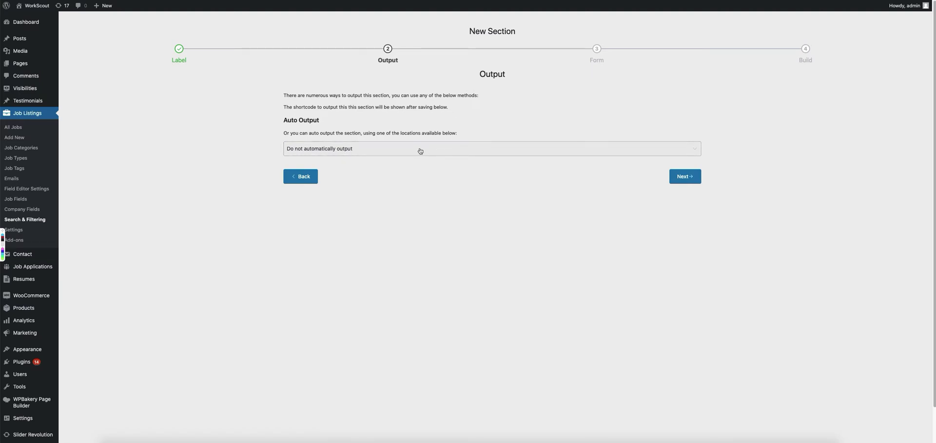
# Step: Examine the available auto output locations, from the default core ones to the WorkScout job listings page and homepage ones
pyautogui.click(378, 154)
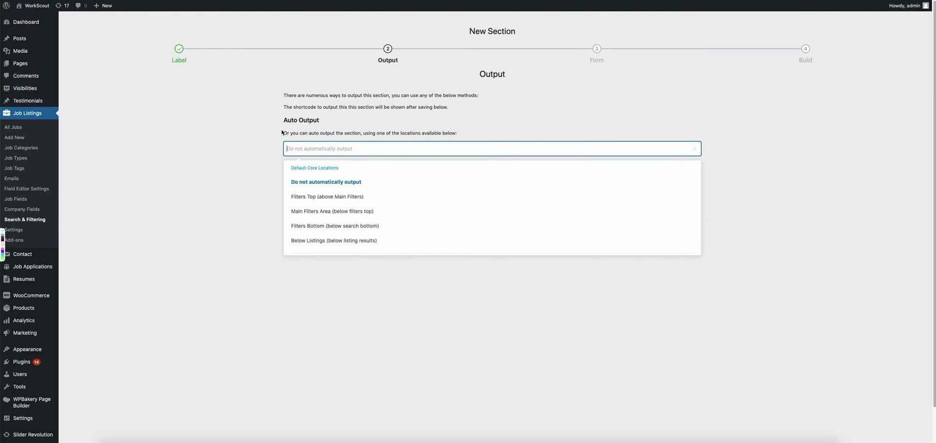
pyautogui.scroll(-1, 376, 215)
pyautogui.scroll(1, 366, 182)
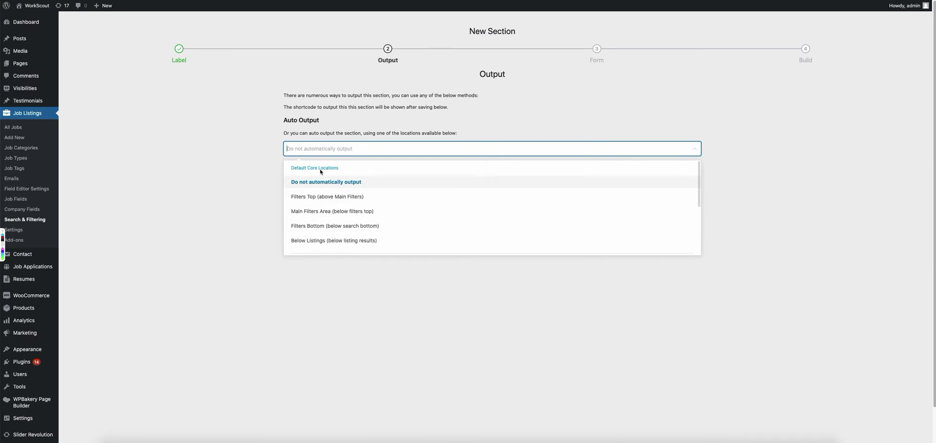
pyautogui.scroll(-1, 322, 219)
pyautogui.scroll(1, 324, 215)
pyautogui.scroll(-2, 343, 194)
pyautogui.scroll(2, 356, 203)
pyautogui.scroll(-2, 363, 180)
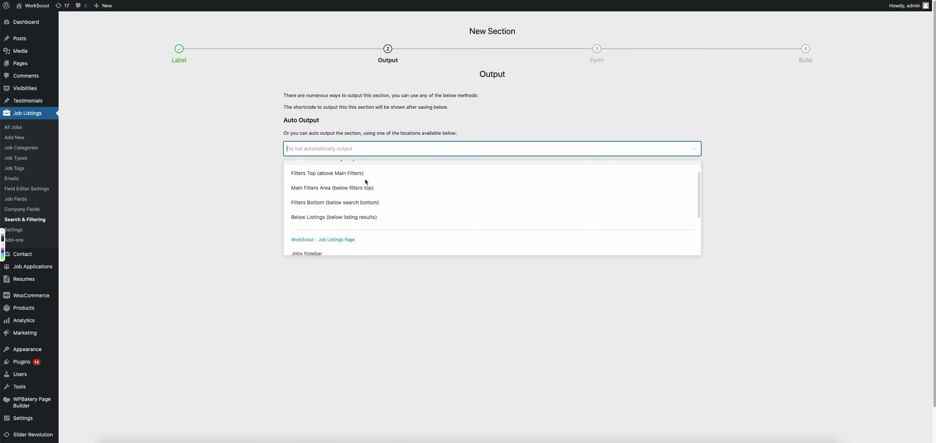
pyautogui.scroll(-2, 377, 180)
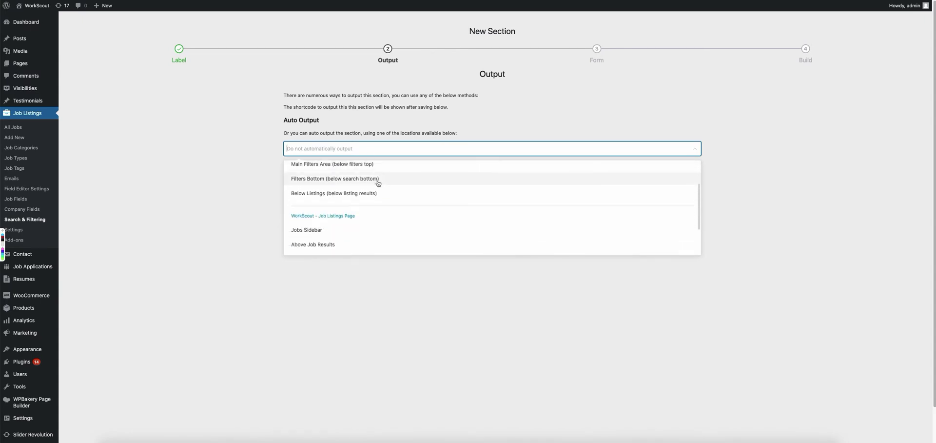
pyautogui.scroll(-2, 370, 206)
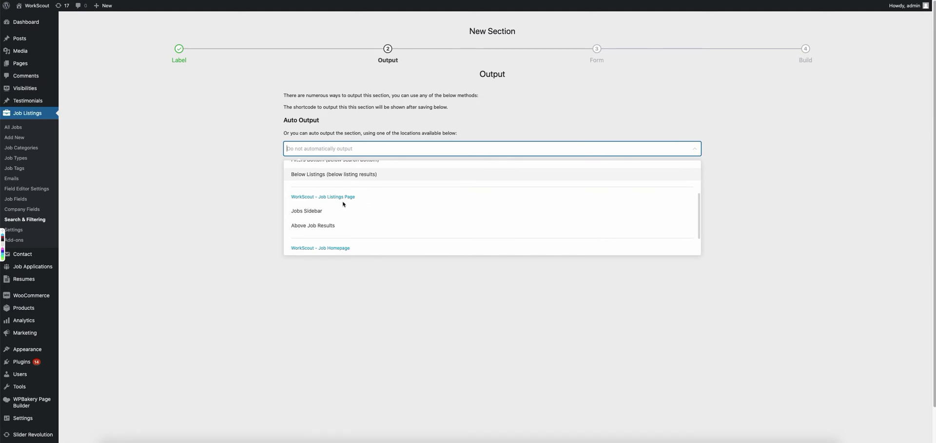
pyautogui.scroll(-3, 347, 193)
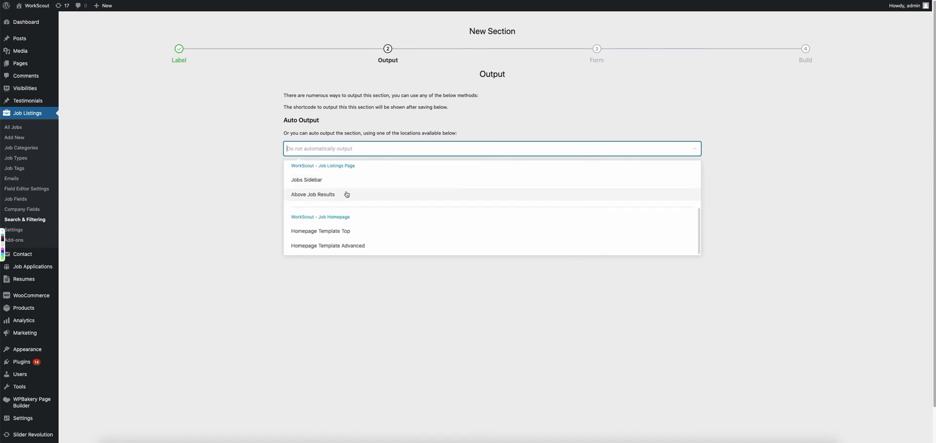
pyautogui.scroll(-2, 341, 187)
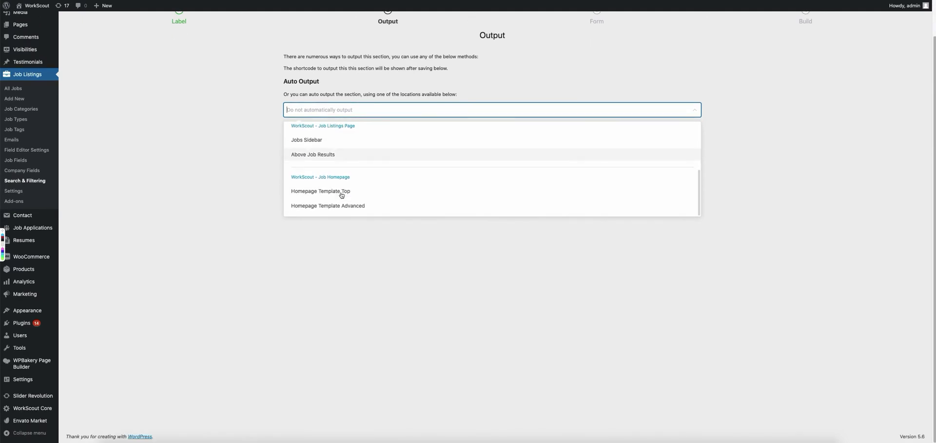
pyautogui.scroll(2, 341, 159)
pyautogui.scroll(2, 407, 74)
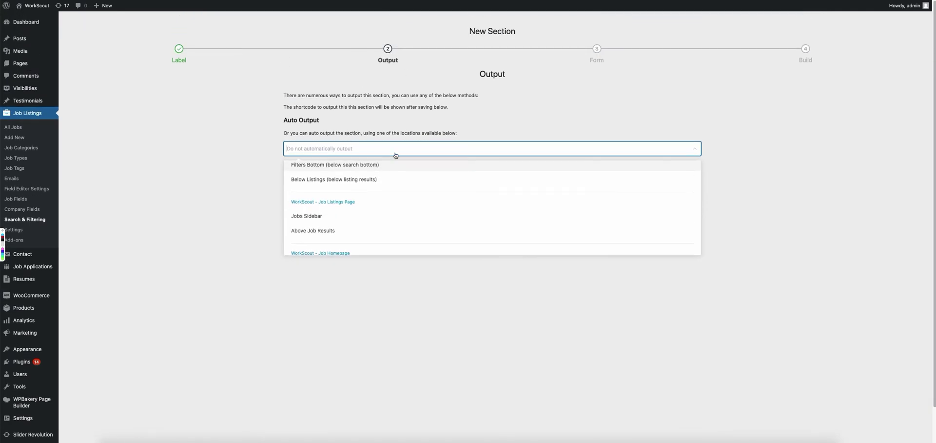
pyautogui.click(404, 139)
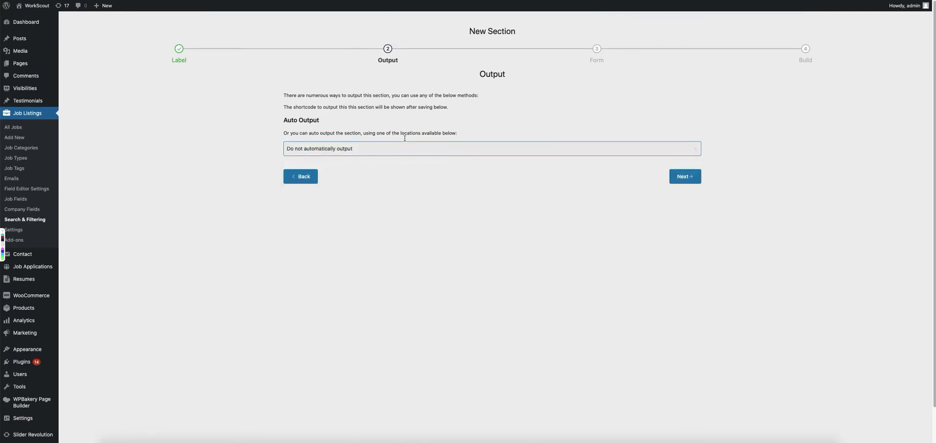
pyautogui.click(362, 150)
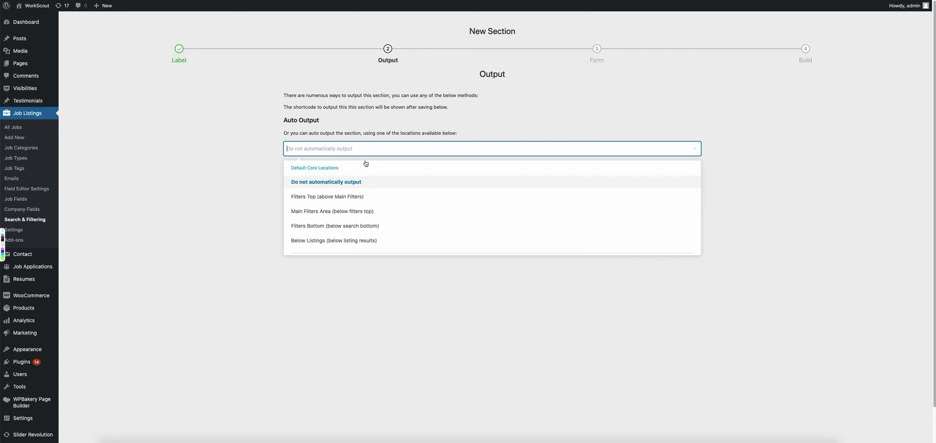
pyautogui.scroll(-5, 366, 163)
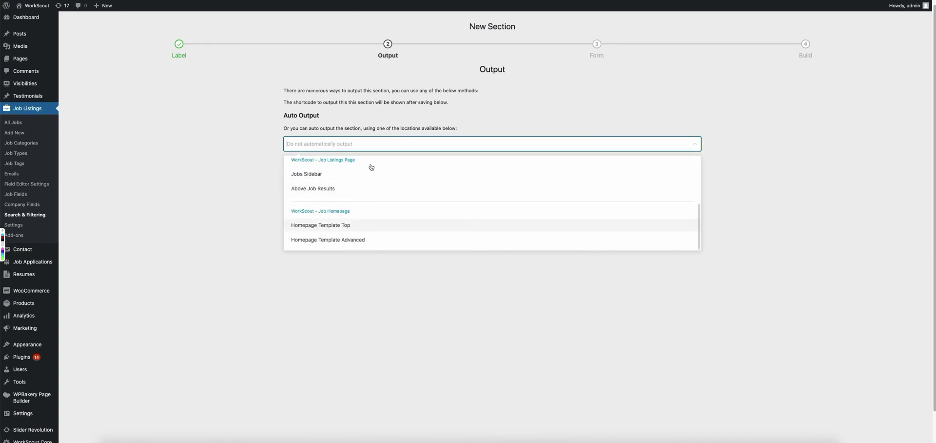
pyautogui.click(421, 115)
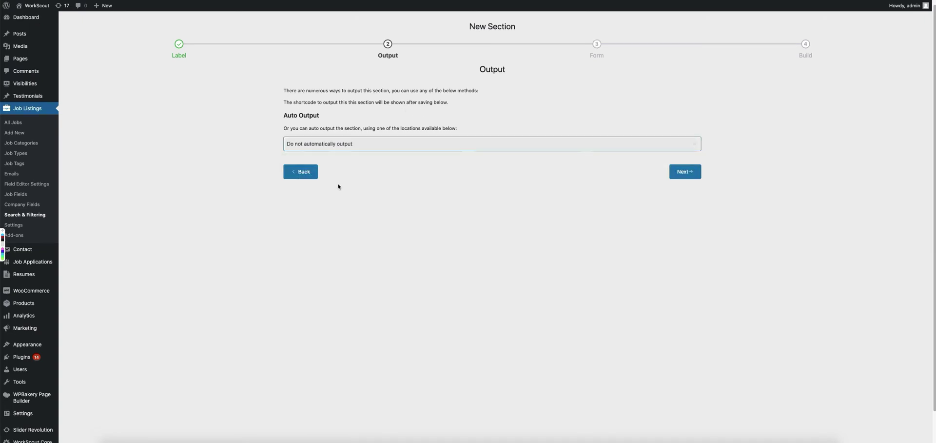
pyautogui.click(381, 142)
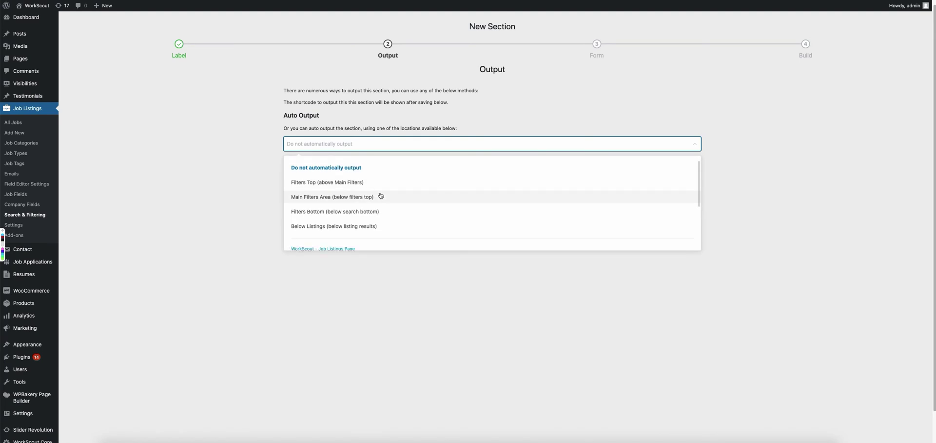
pyautogui.scroll(-3, 381, 195)
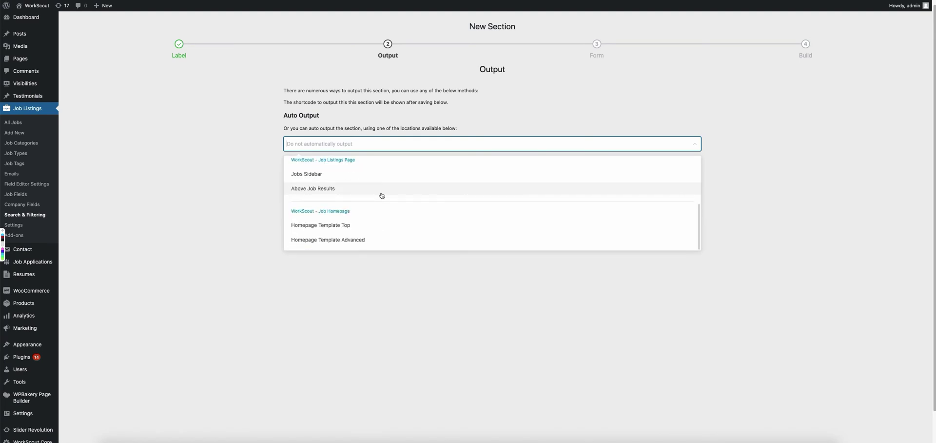
pyautogui.click(429, 121)
# Step: Set the new section's auto output location to Main Filters Area (below filters top)
pyautogui.click(366, 144)
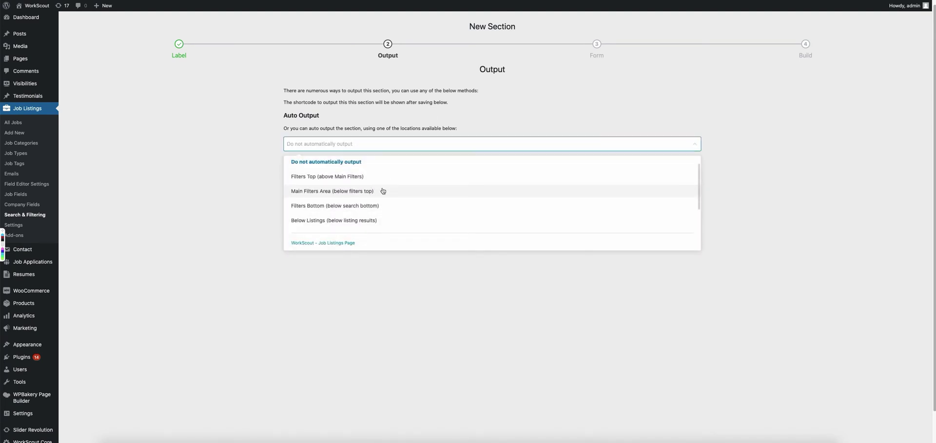
pyautogui.click(383, 190)
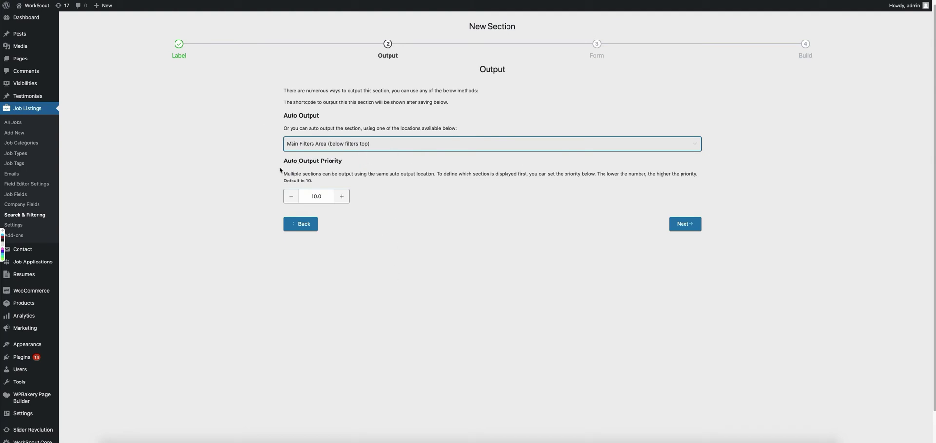
pyautogui.click(305, 169)
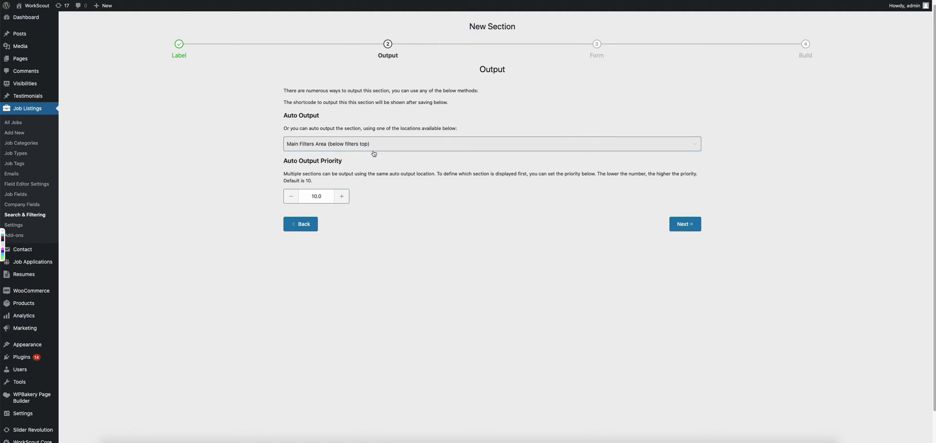
pyautogui.click(320, 197)
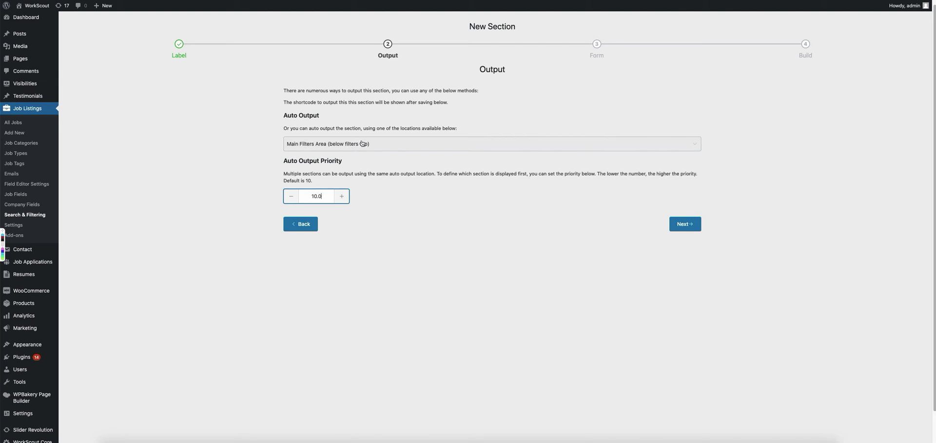
pyautogui.click(361, 144)
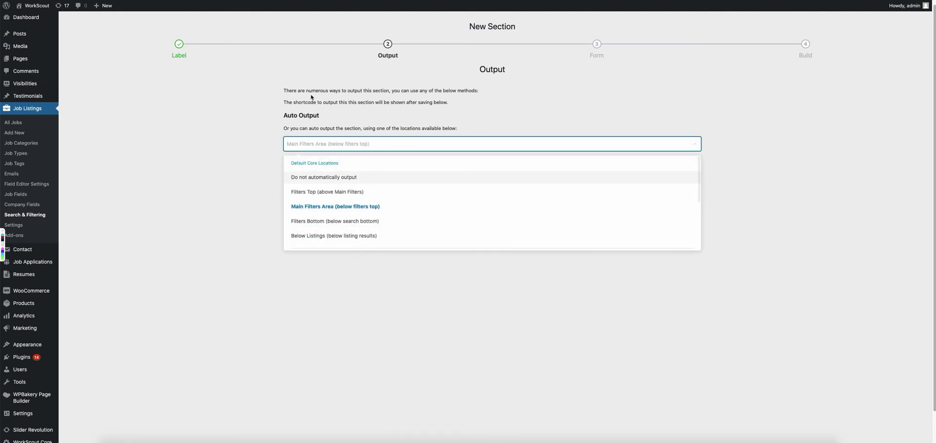
pyautogui.click(341, 116)
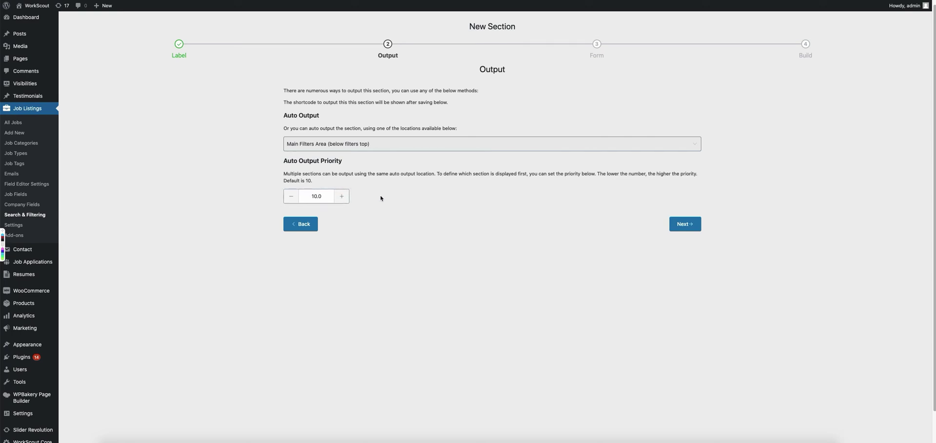
# Step: Lower the auto output priority number, raise it partway back, and continue to the form settings
pyautogui.click(294, 197)
pyautogui.click(296, 199)
pyautogui.click(295, 198)
pyautogui.click(294, 198)
pyautogui.click(293, 197)
pyautogui.click(292, 197)
pyautogui.click(293, 197)
pyautogui.click(343, 199)
pyautogui.click(343, 199)
pyautogui.click(342, 195)
pyautogui.click(687, 225)
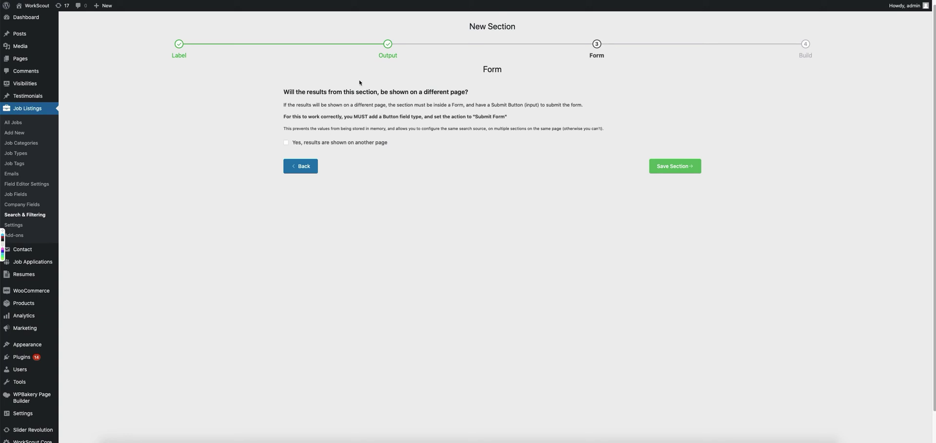
pyautogui.click(286, 142)
pyautogui.click(302, 144)
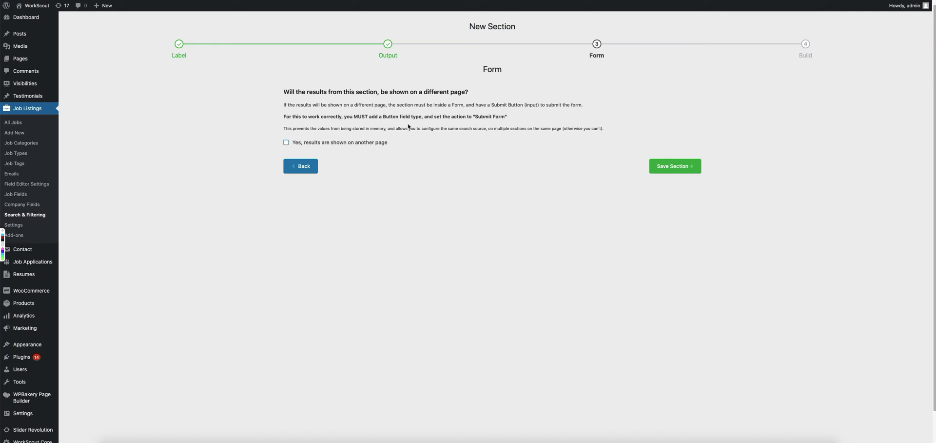
pyautogui.click(288, 143)
pyautogui.click(293, 143)
# Step: Save the new section and finish the setup to return to the sections list
pyautogui.click(689, 165)
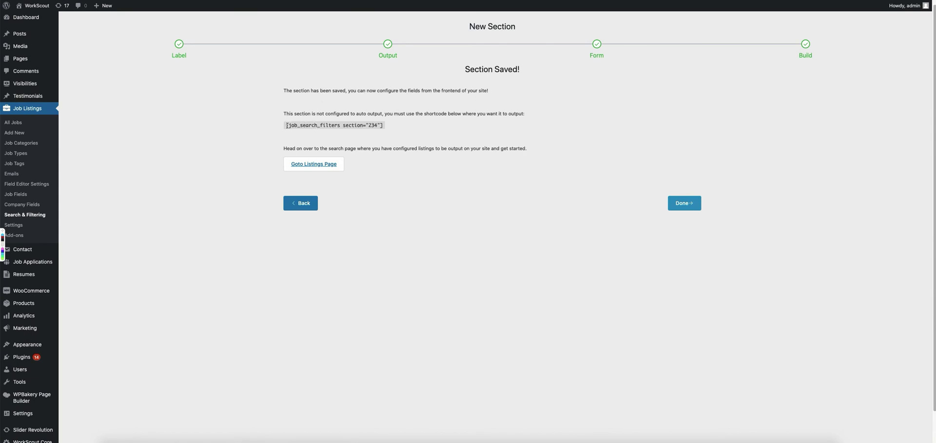
pyautogui.moveTo(286, 125); pyautogui.dragTo(383, 125)
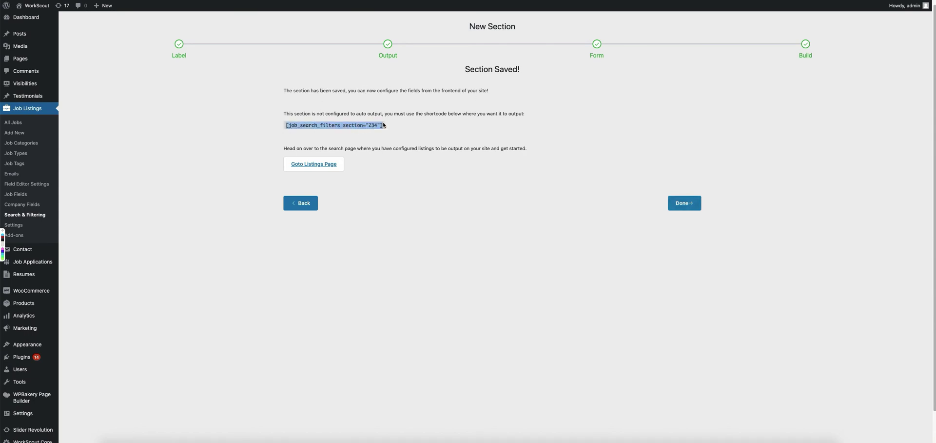
pyautogui.click(350, 135)
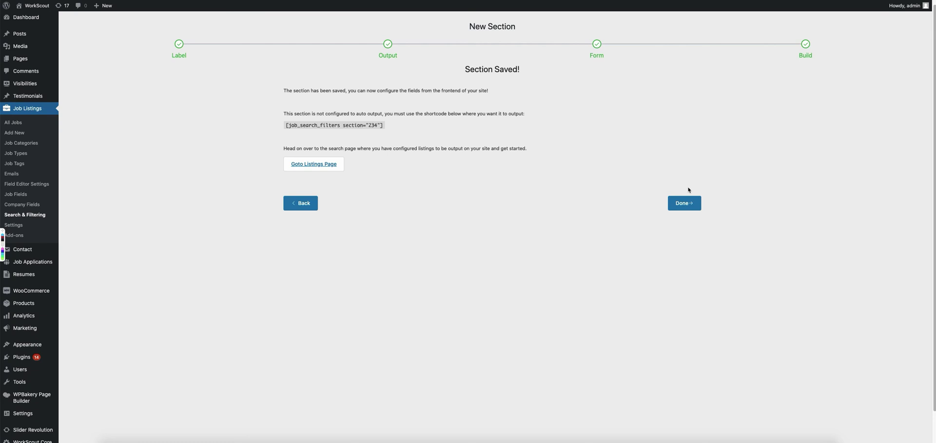
pyautogui.click(694, 203)
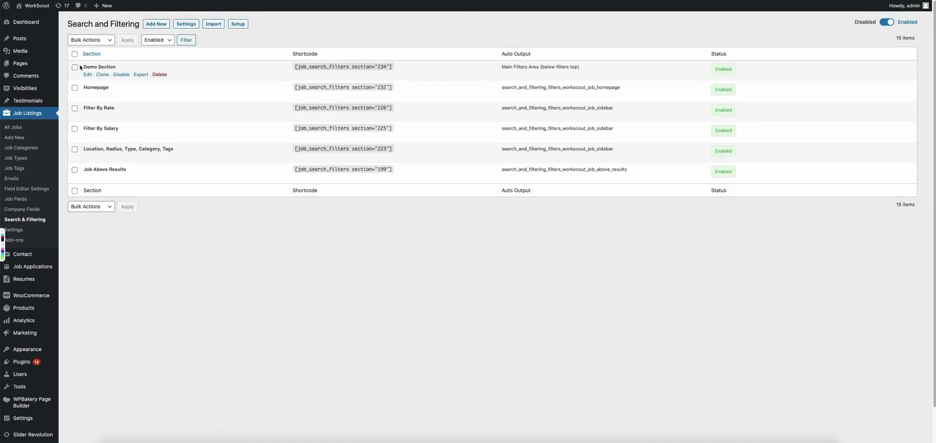
pyautogui.moveTo(83, 67); pyautogui.dragTo(125, 69)
pyautogui.click(144, 66)
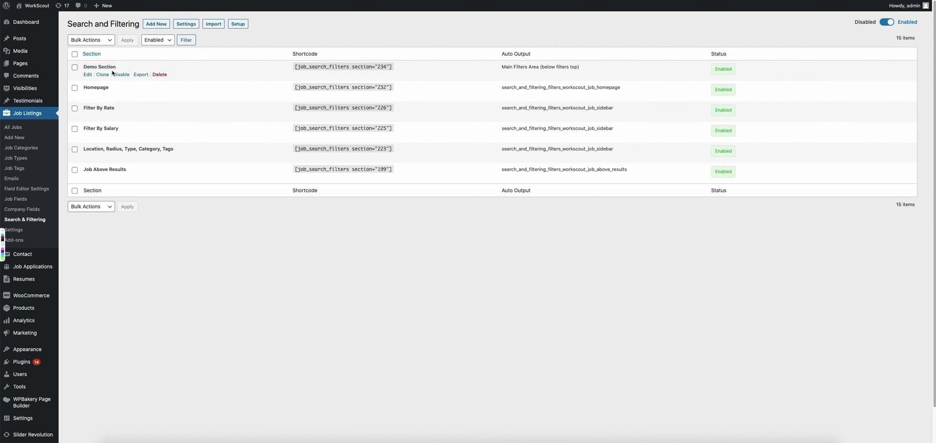